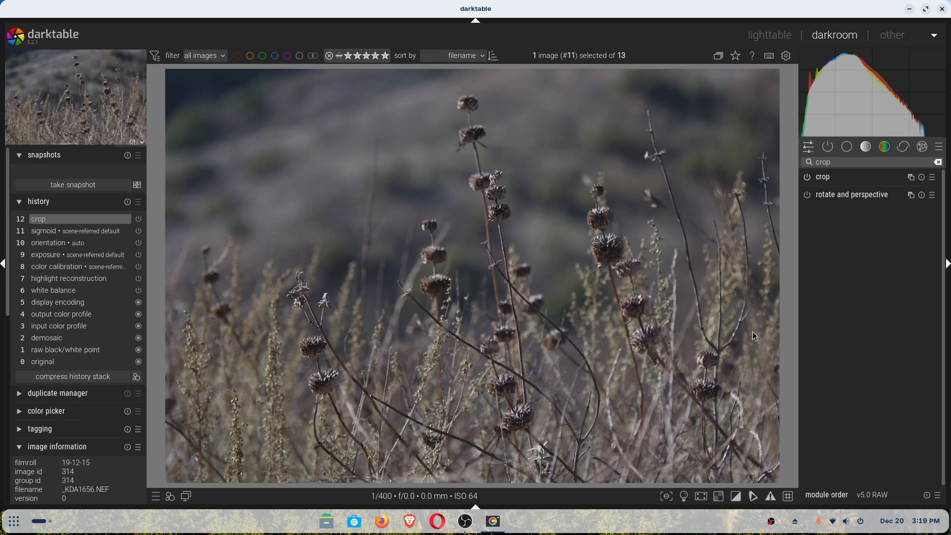
Step: Raise the exposure to about +1.561 EV in the exposure module, judging the brightness in color assessment mode and leaving that mode again
left_click(839, 161)
key("BackSpace")
key("BackSpace")
key("BackSpace")
key("BackSpace")
type("erx")
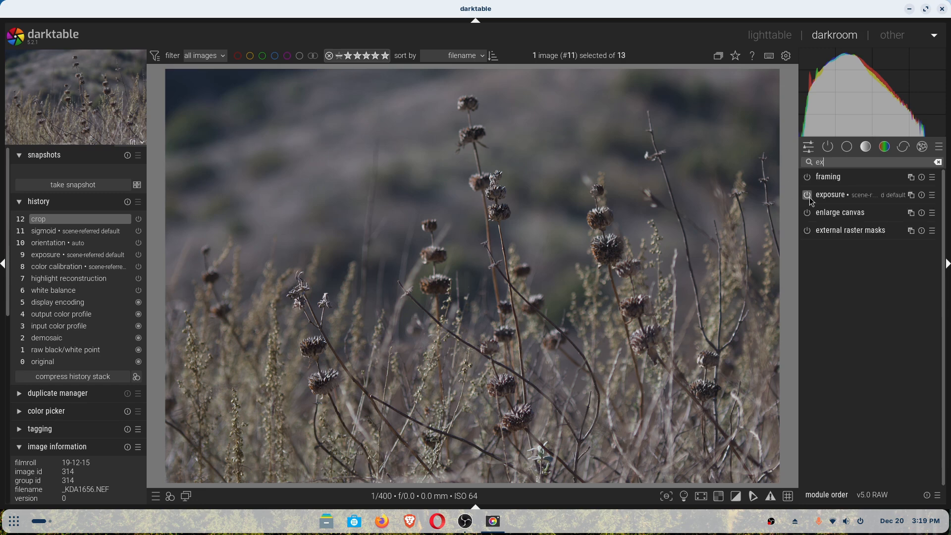
left_click(820, 200)
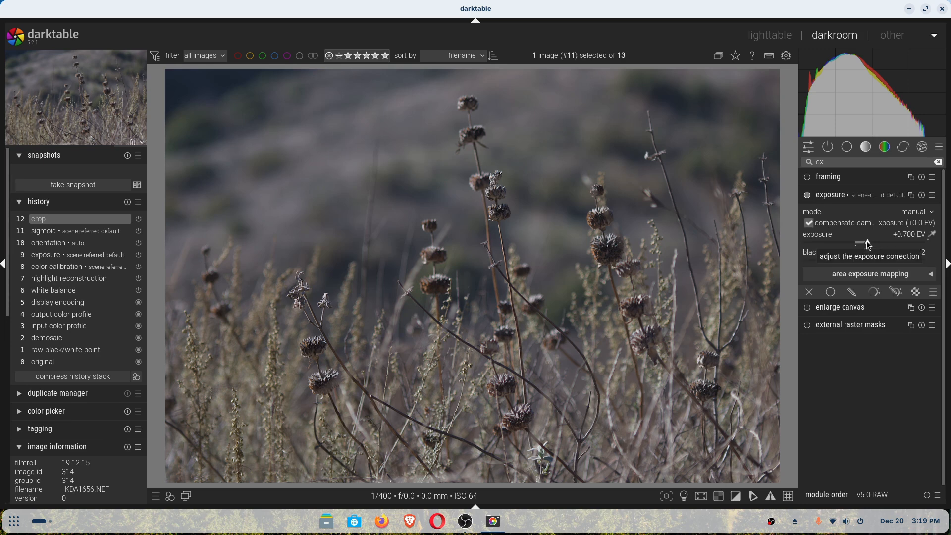
left_click(684, 498)
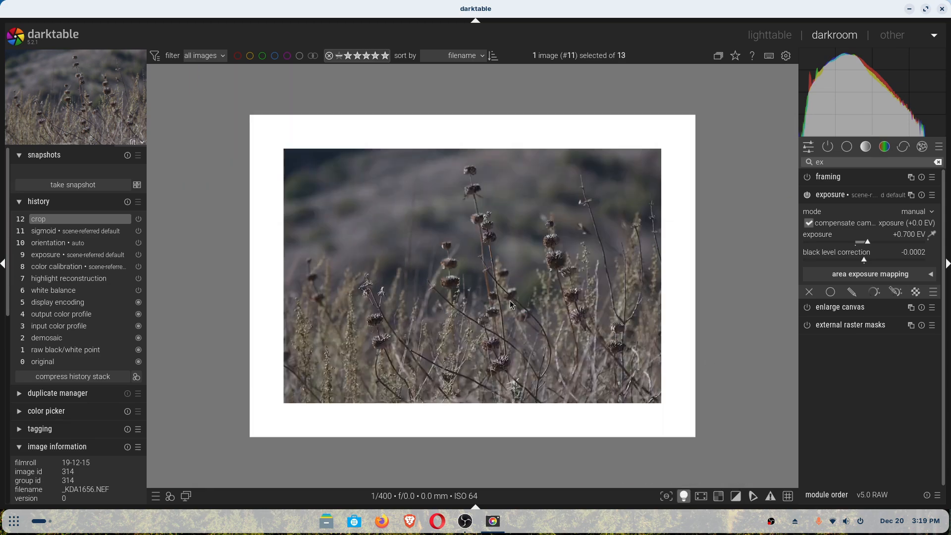
scroll(511, 304, "up", 3)
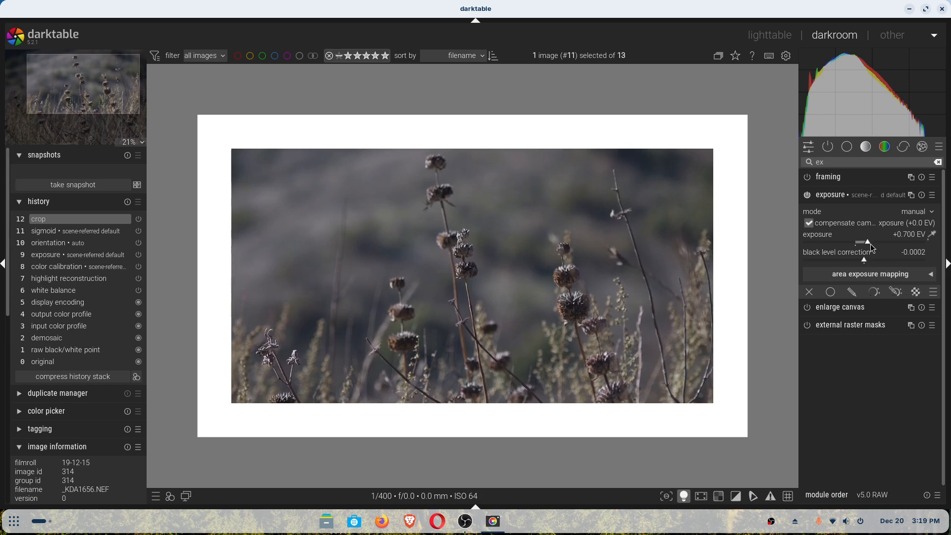
left_click_drag(869, 244, 883, 248)
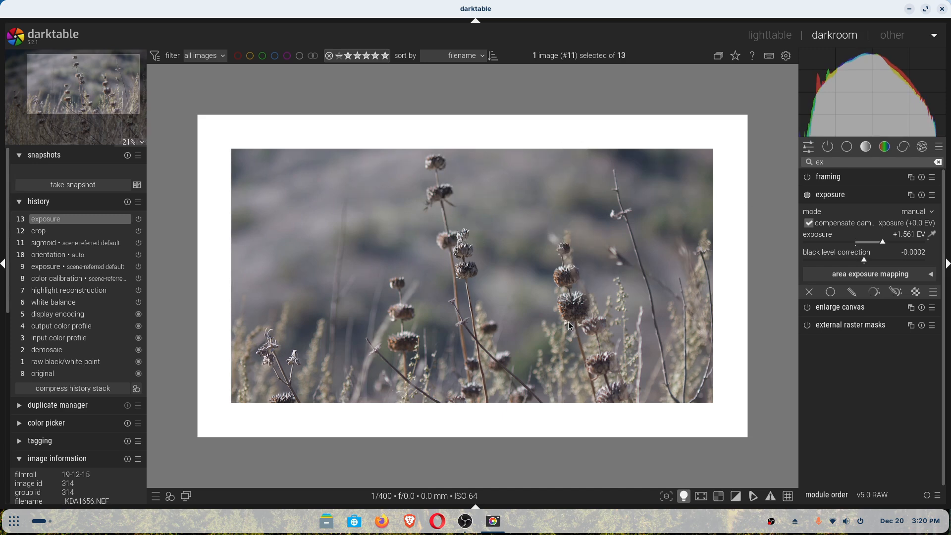
left_click(685, 496)
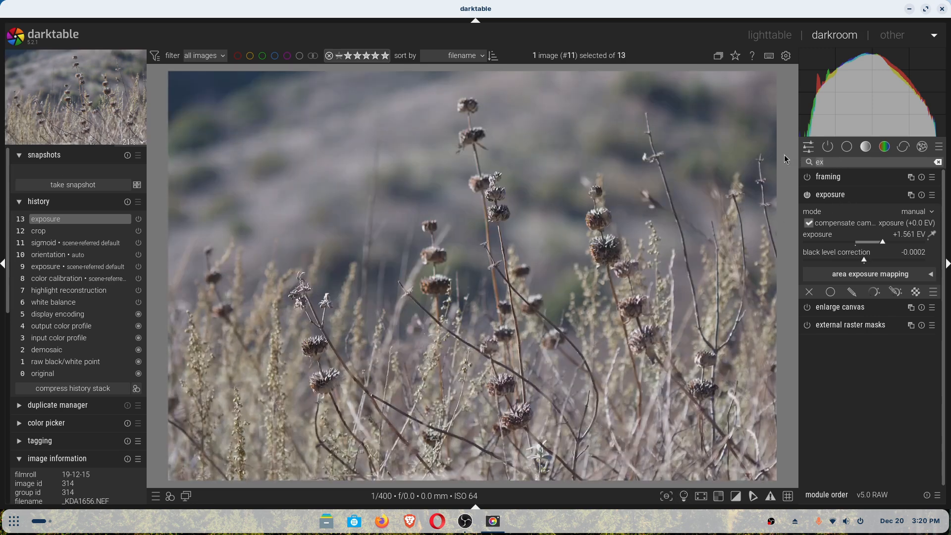
Step: Adjust filmic rgb with white relative exposure at about 3.38 EV and black relative exposure at about -7.42 EV
key("BackSpace")
key("BackSpace")
type("fil")
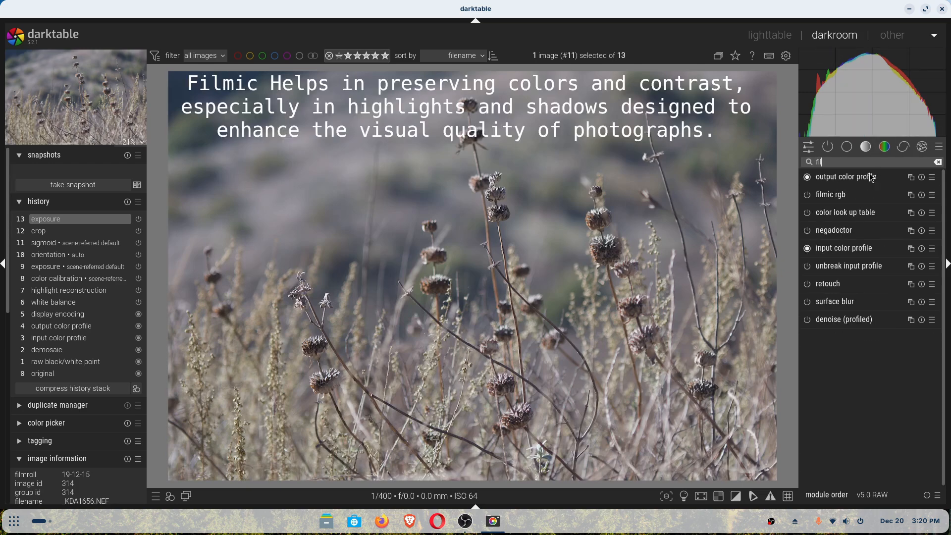
left_click(852, 197)
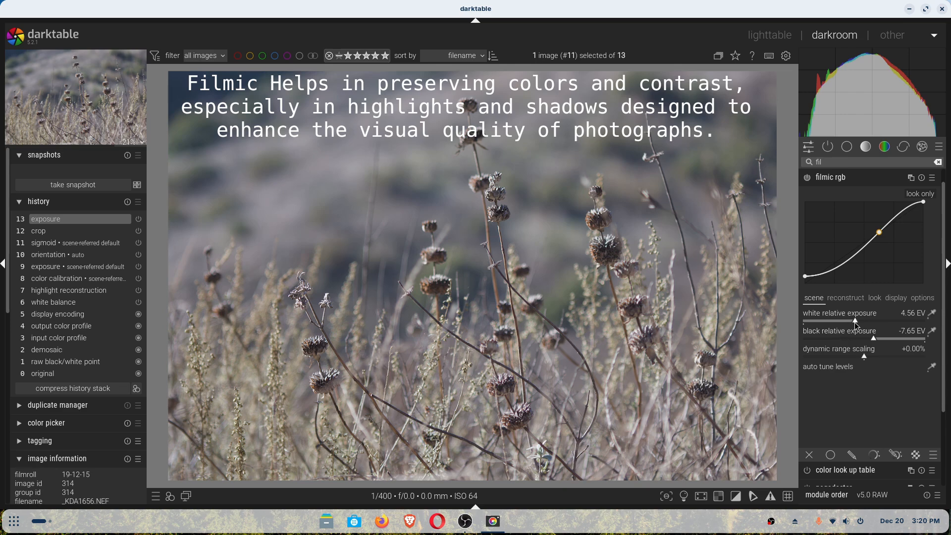
left_click(854, 322)
left_click_drag(854, 322, 878, 321)
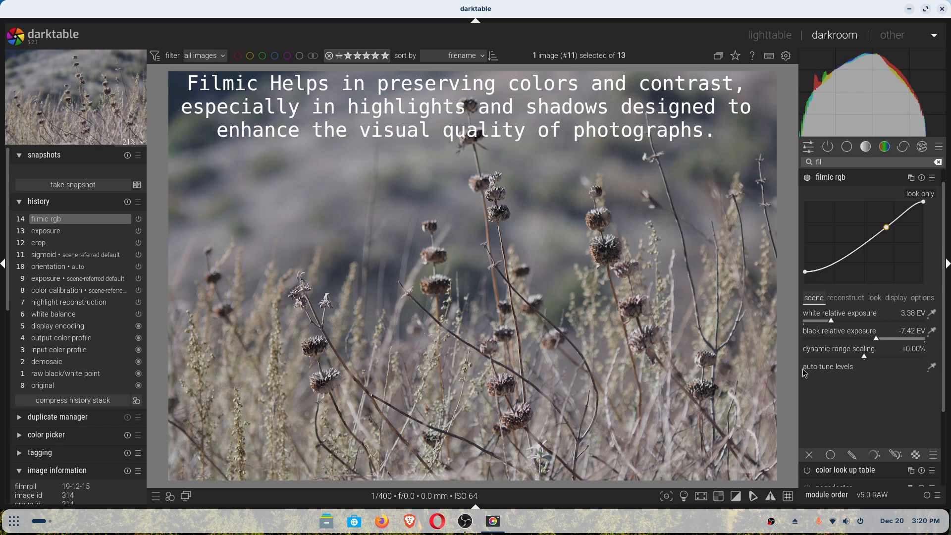
left_click(863, 180)
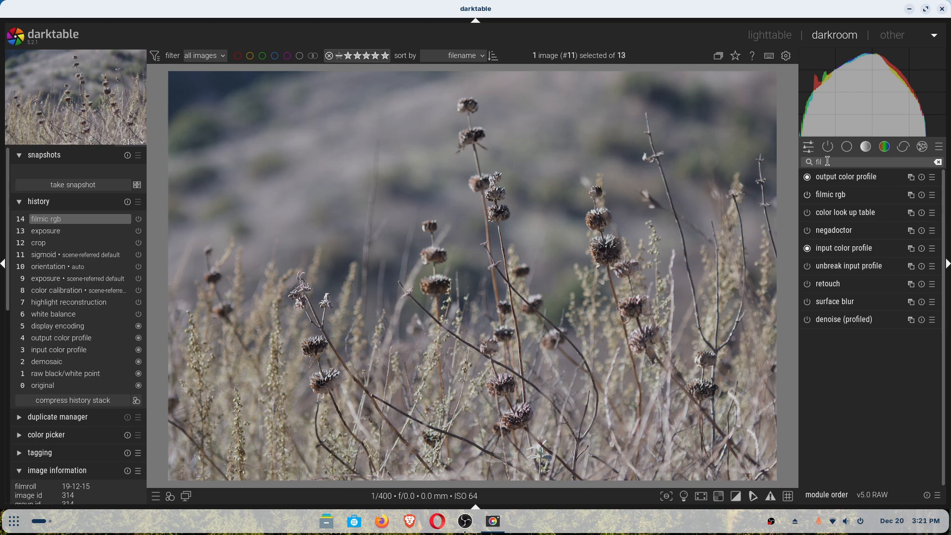
Step: Set the global chroma to about +19.27% in the color balance rgb module
key("BackSpace")
key("BackSpace")
key("BackSpace")
type("c")
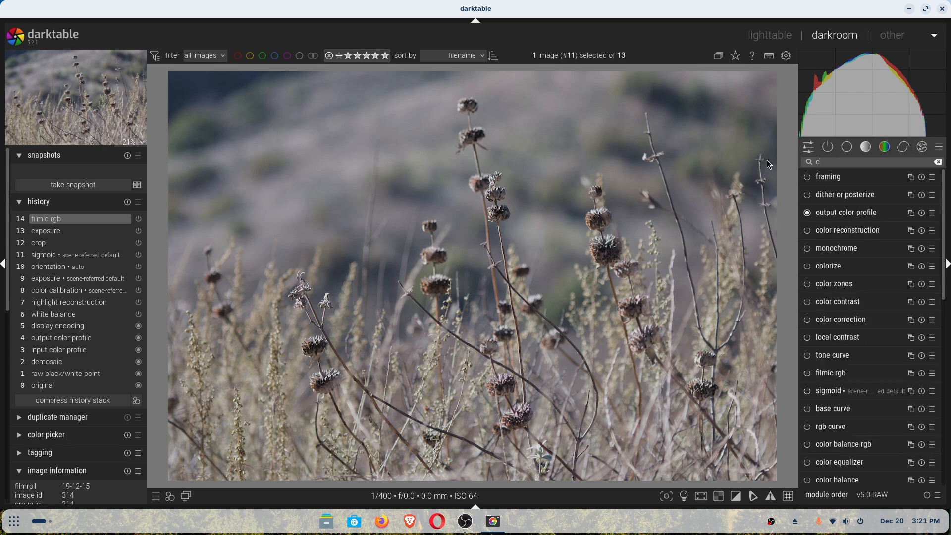
type("olr")
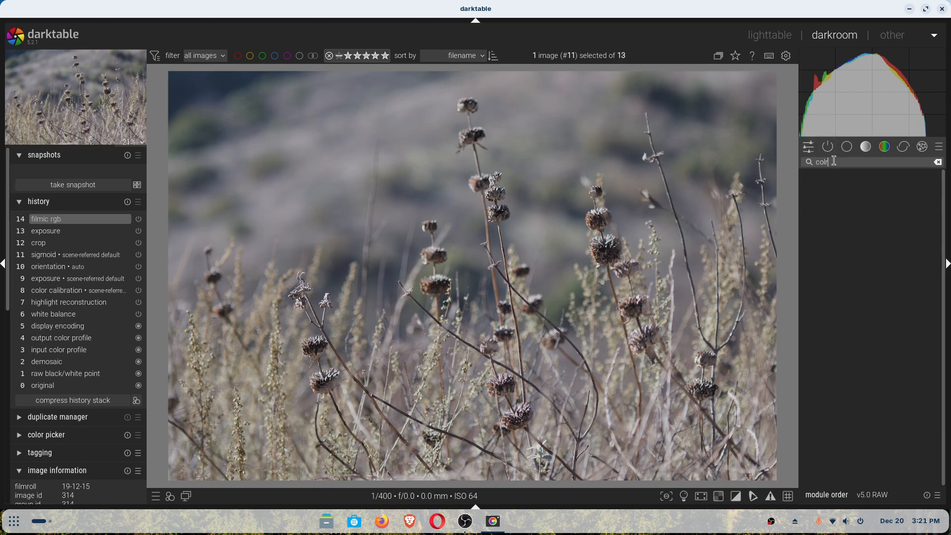
key("BackSpace")
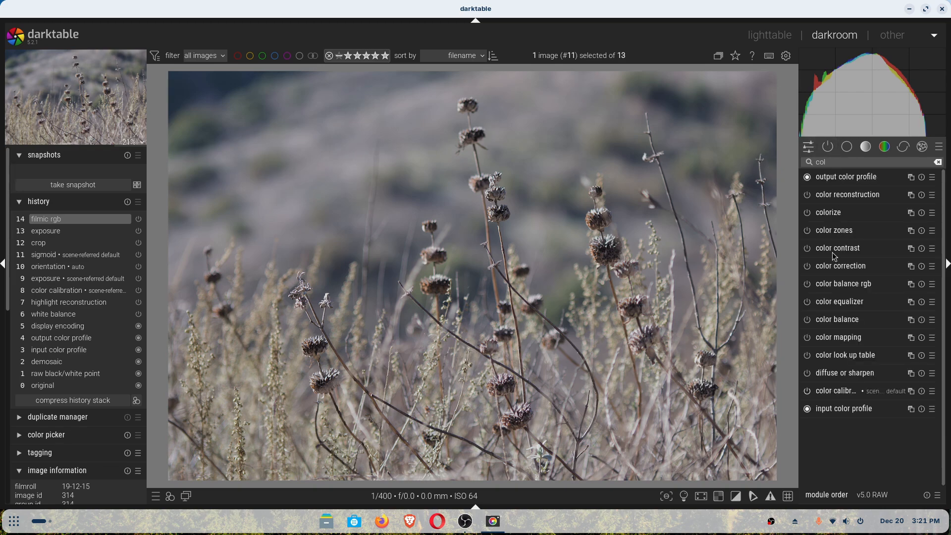
left_click(837, 283)
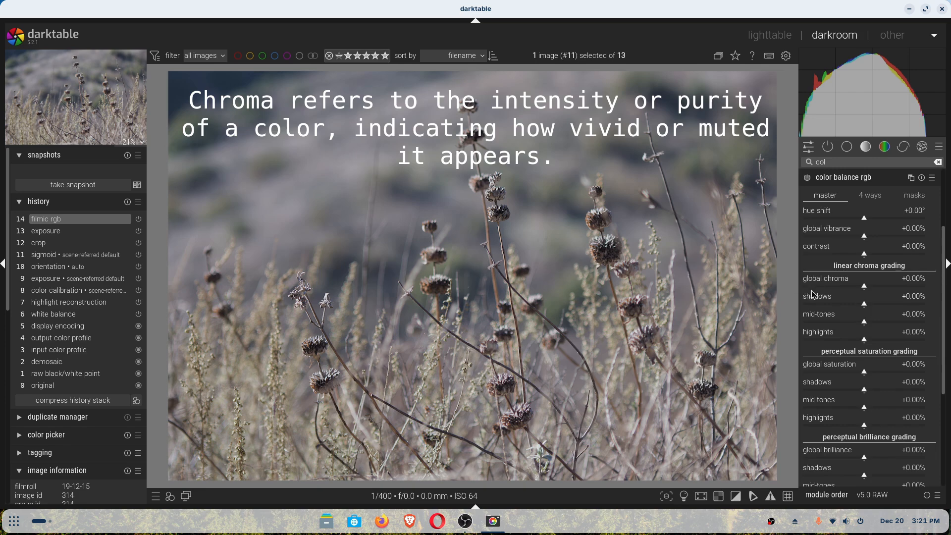
left_click(871, 287)
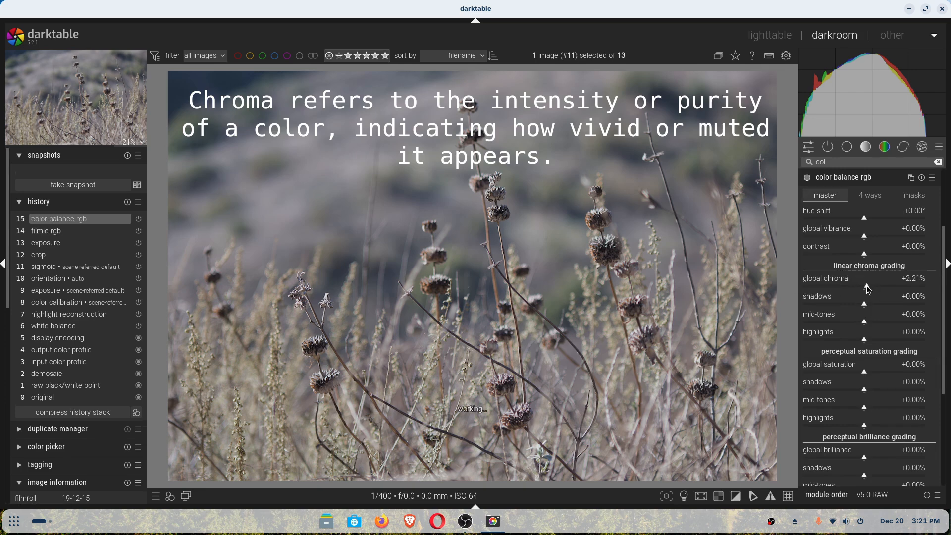
mouse_move(871, 287)
left_mouse_down()
mouse_move(881, 288)
mouse_move(828, 287)
mouse_move(914, 287)
mouse_move(899, 286)
left_mouse_up()
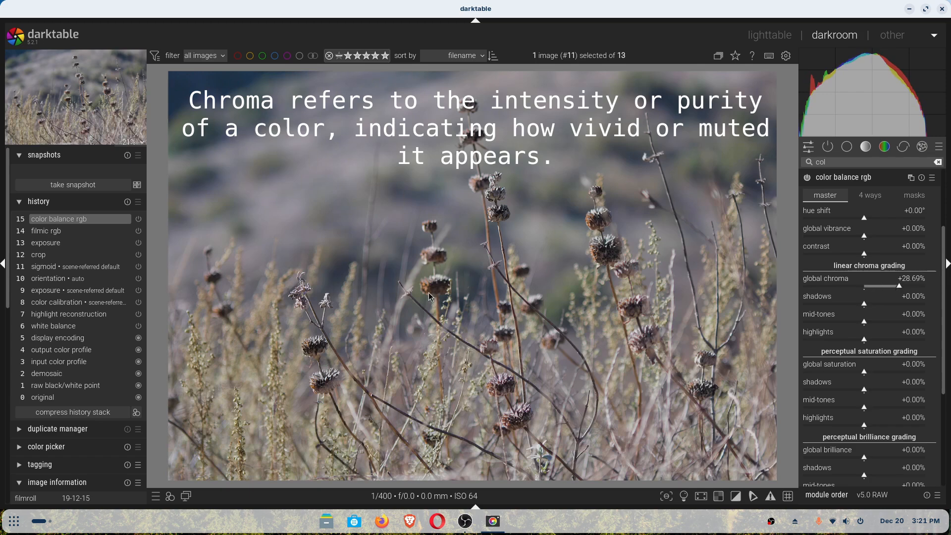
left_click(897, 287)
left_click_drag(893, 289, 887, 289)
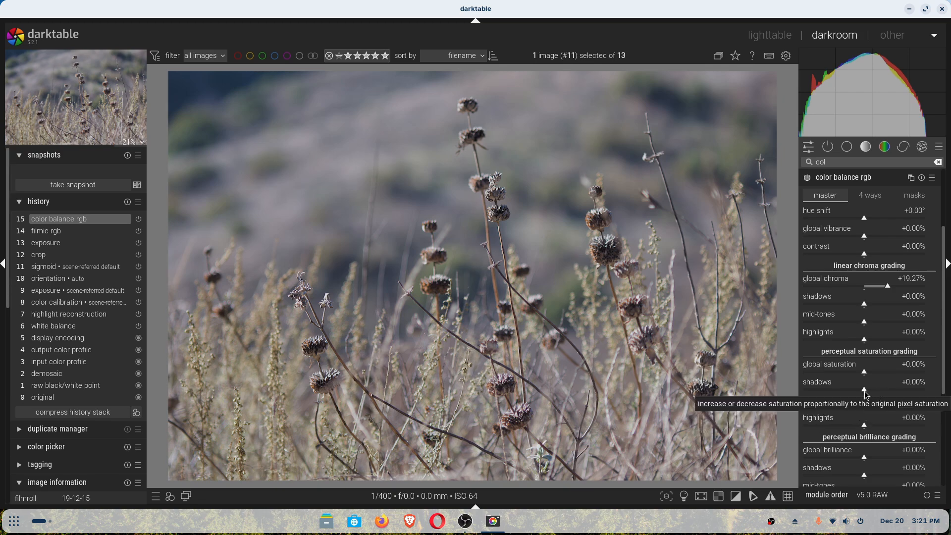
Step: Raise the perceptual saturation of shadows to about +34.62%, mid-tones to +27.76% and highlights to +16.47%
left_click_drag(865, 391, 885, 409)
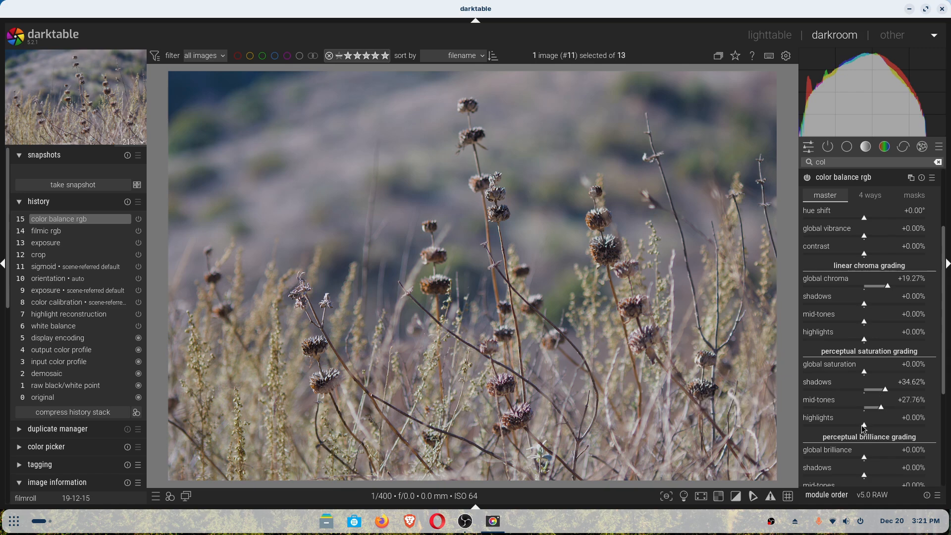
mouse_move(865, 427)
left_mouse_down()
mouse_move(834, 434)
mouse_move(889, 429)
mouse_move(875, 427)
left_mouse_up()
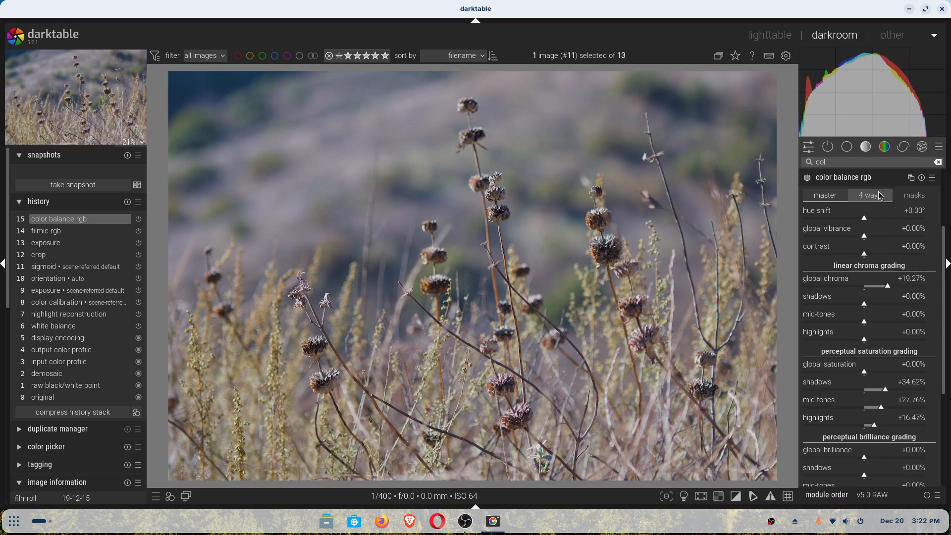
left_click(938, 163)
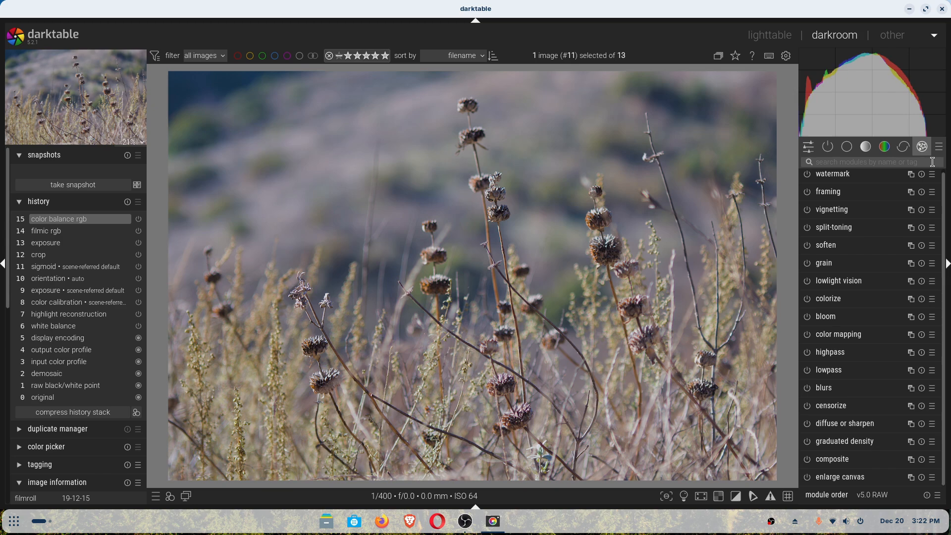
Step: Try color calibration temperatures between about 3409 K and 3894 K for the white balance and reset the module
left_click(847, 163)
type("wh")
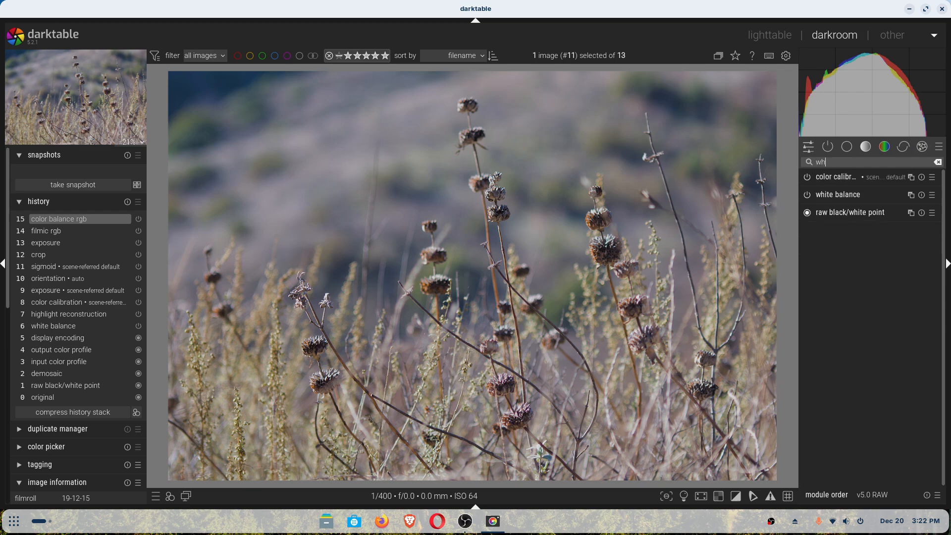
left_click(841, 176)
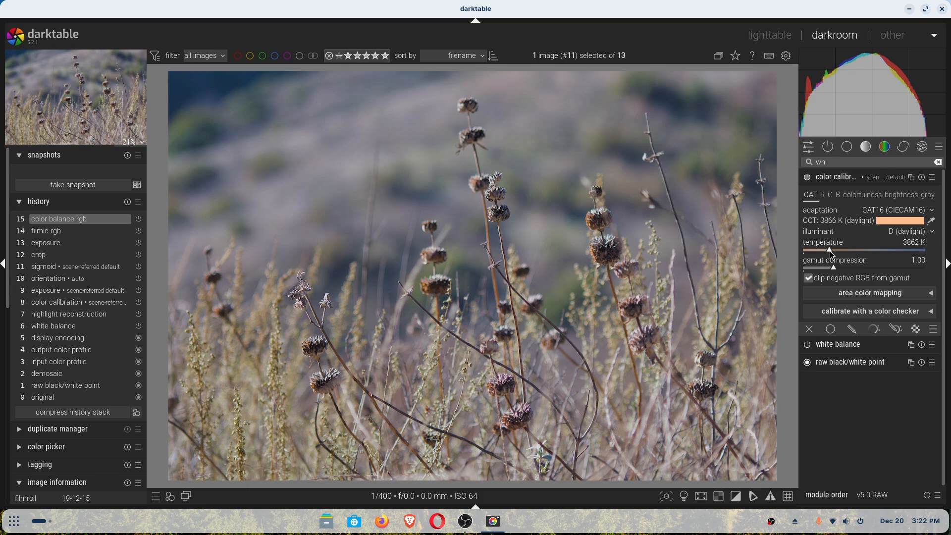
scroll(830, 250, "down", 3)
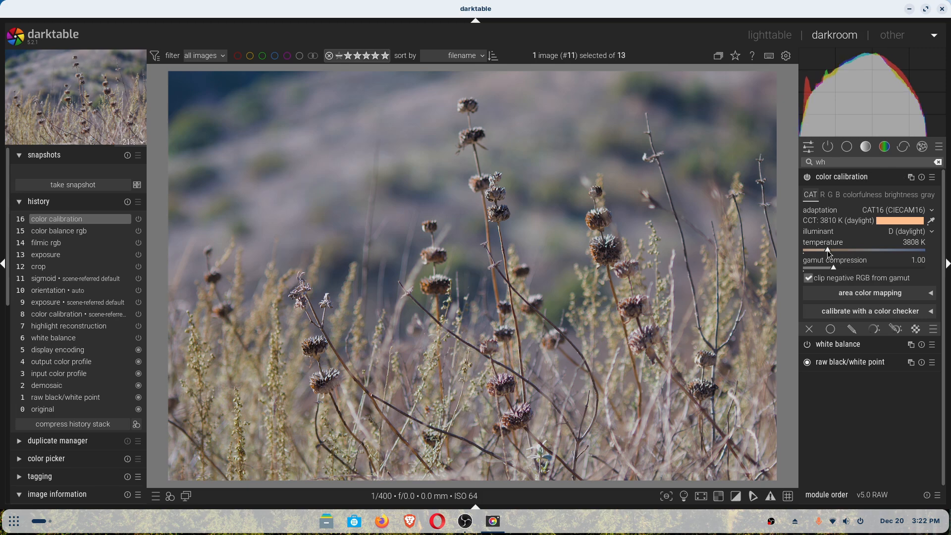
scroll(825, 249, "down", 6)
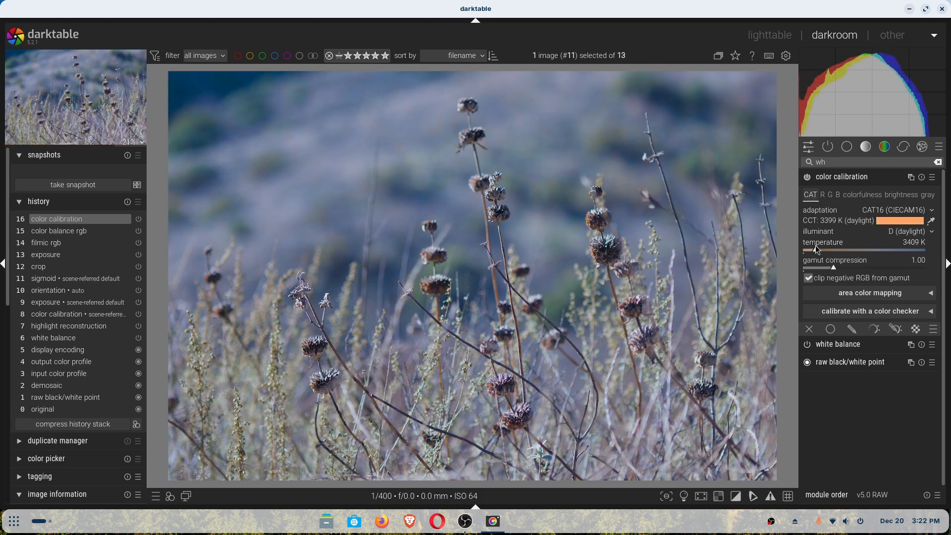
left_click_drag(817, 248, 830, 247)
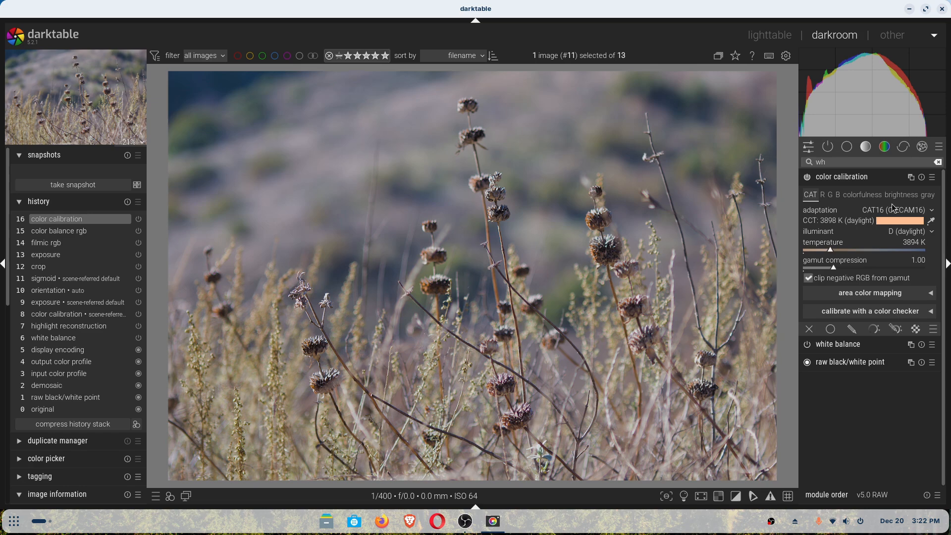
left_click(922, 178)
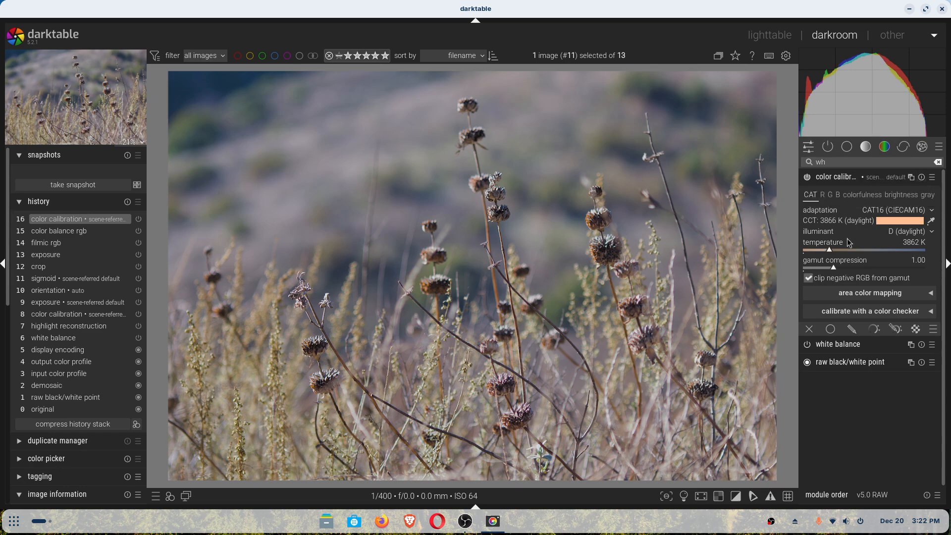
Step: Try a warmer color calibration temperature of about 3980 K, reset the module to its defaults and collapse it
left_click_drag(829, 248, 833, 249)
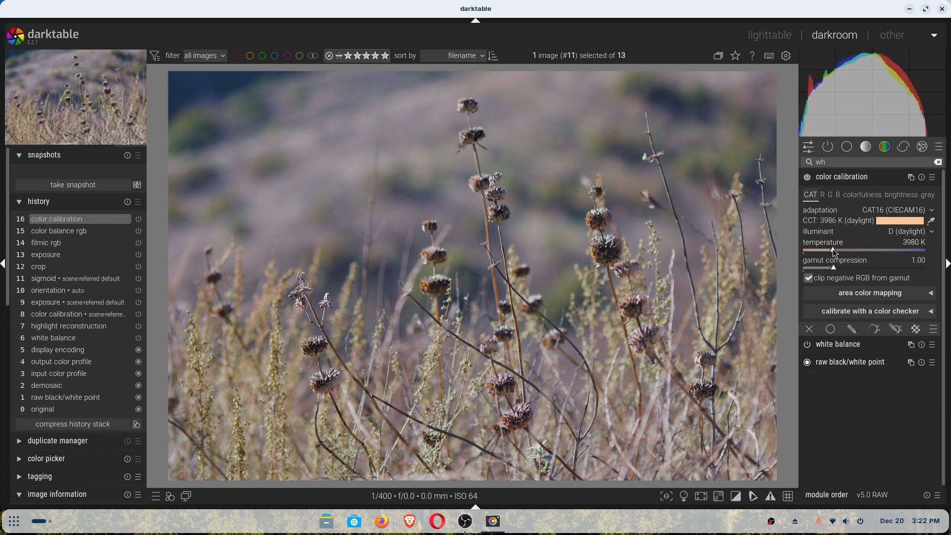
left_click(921, 177)
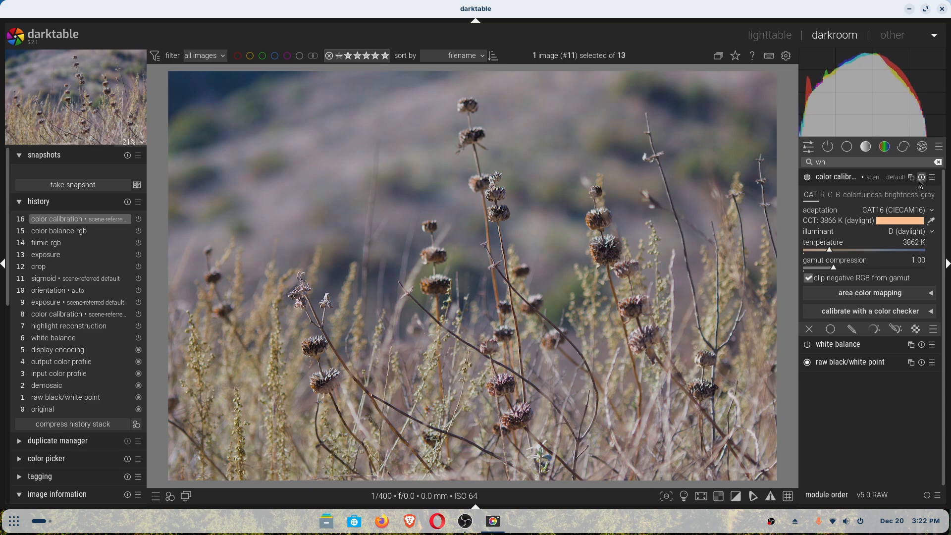
left_click(853, 181)
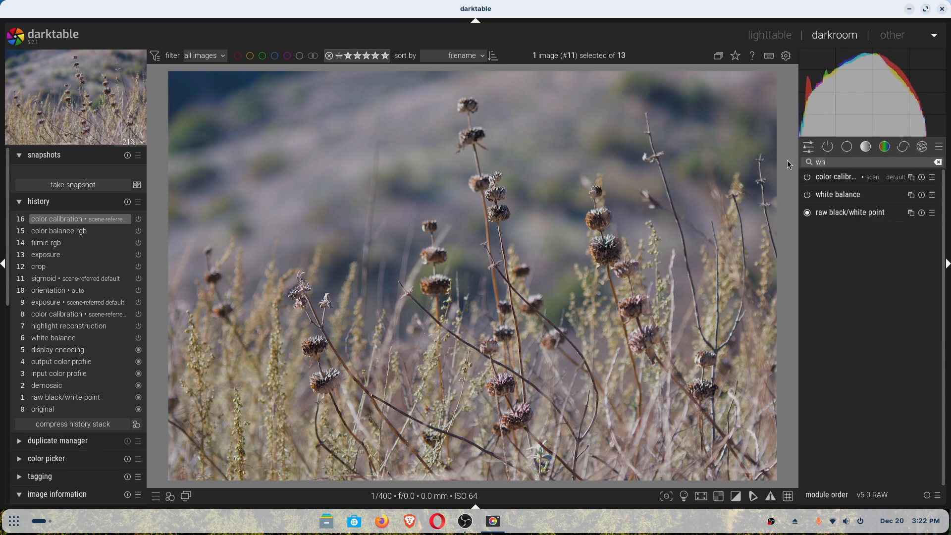
Step: Shift the highlights slightly toward warm orange in the color correction module and compare the photo with the module off and on
key("BackSpace")
key("BackSpace")
type("col")
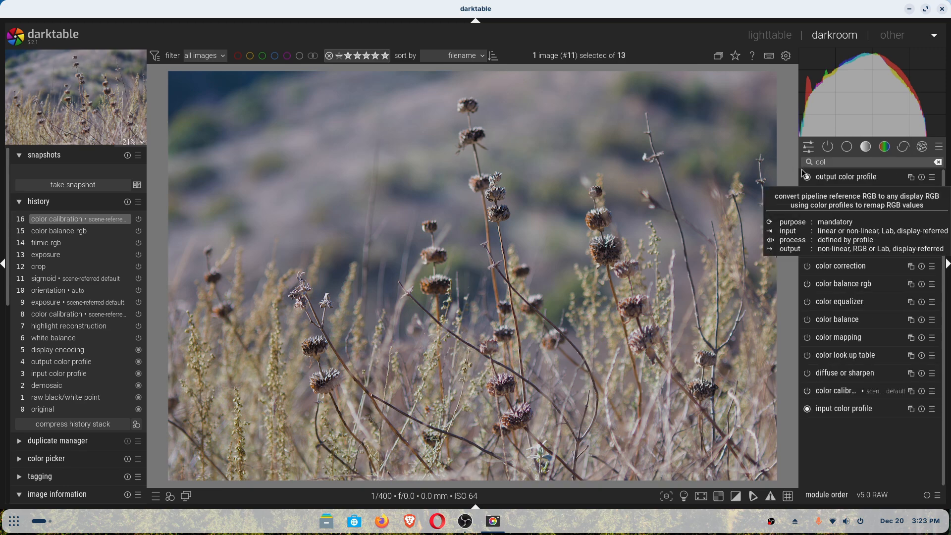
left_click(853, 265)
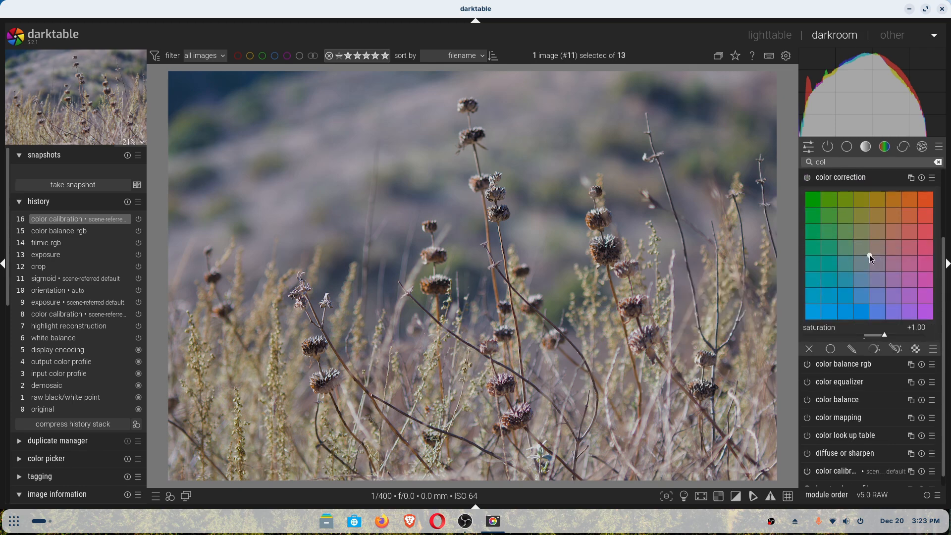
left_click_drag(869, 254, 875, 249)
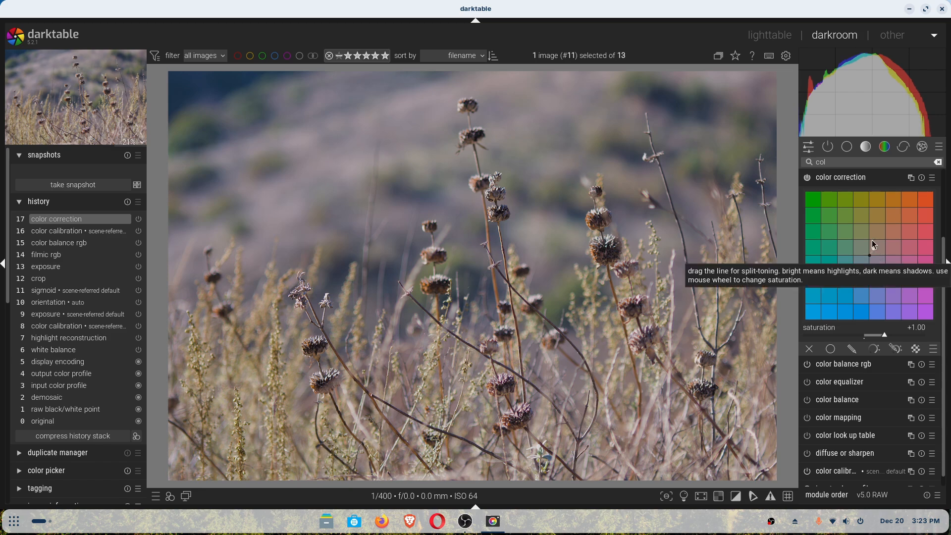
left_click(871, 181)
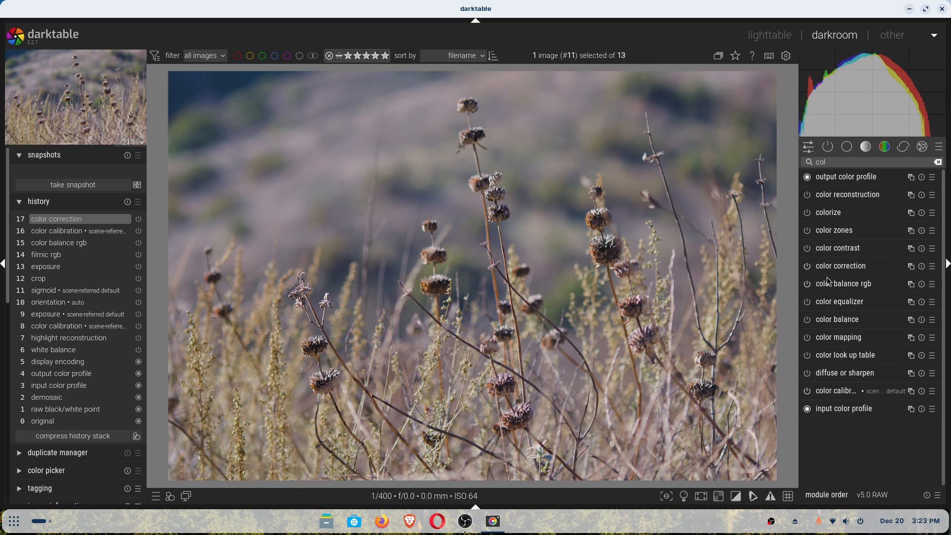
left_click(809, 269)
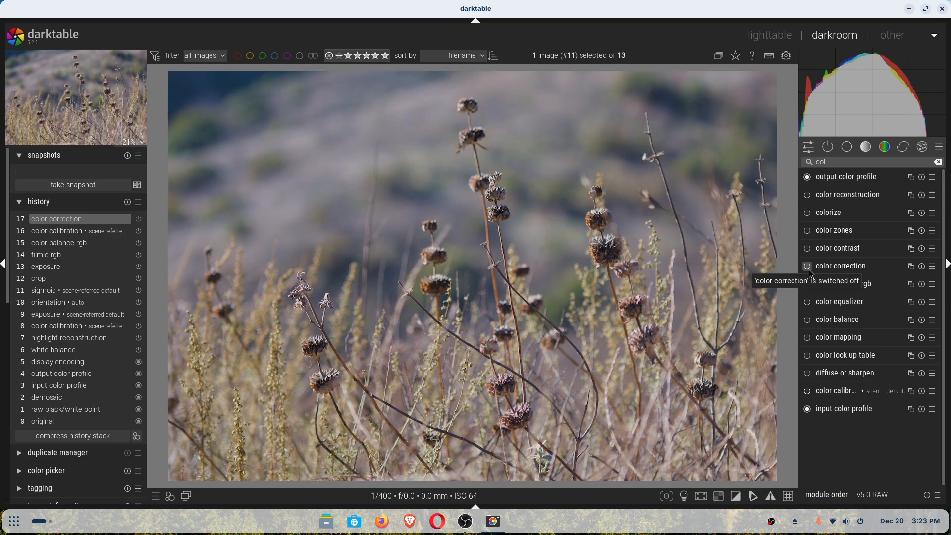
left_click(808, 270)
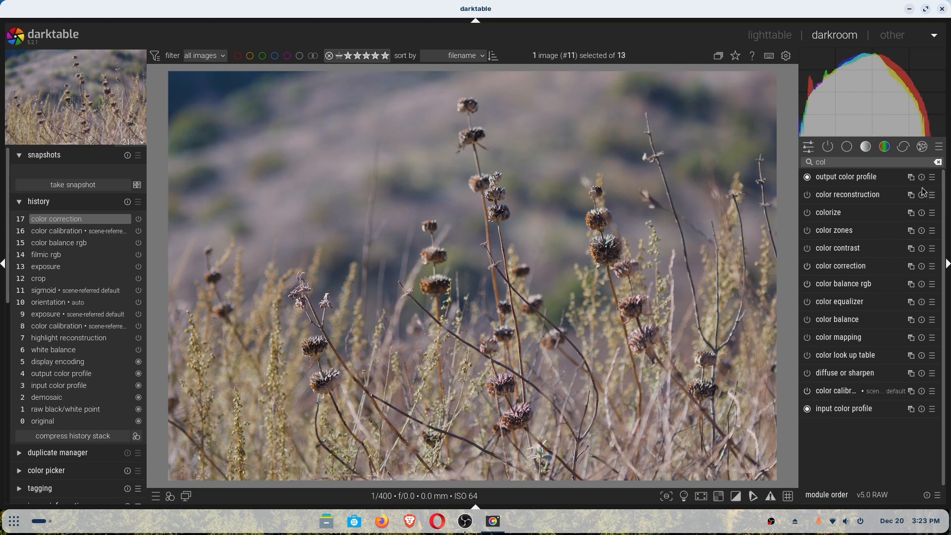
Step: Find the highpass module by searching for "high" and enable it on the photo
left_click(939, 163)
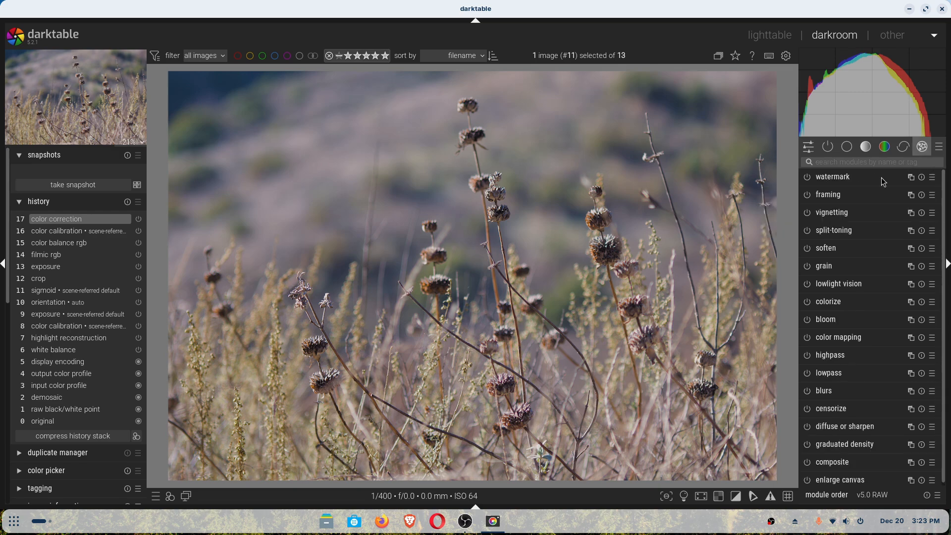
left_click(841, 163)
type("high")
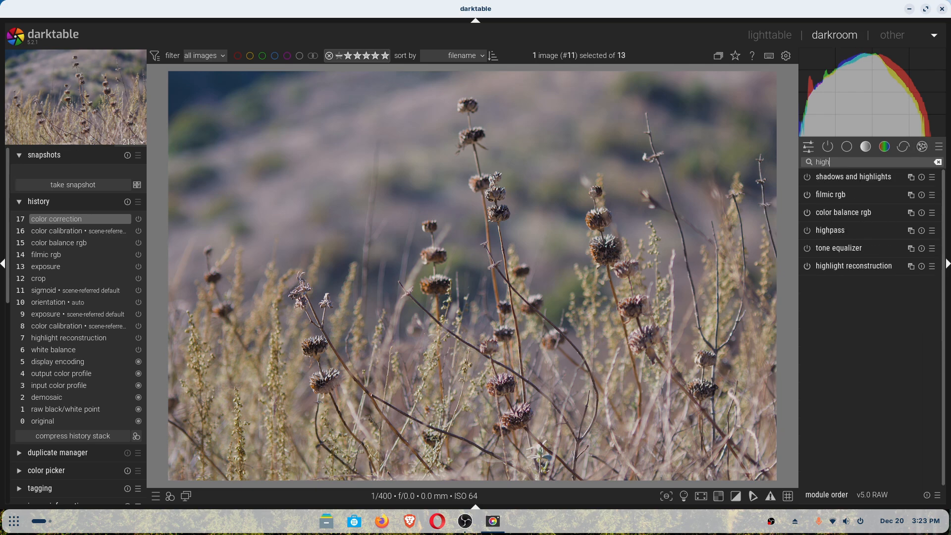
left_click(833, 229)
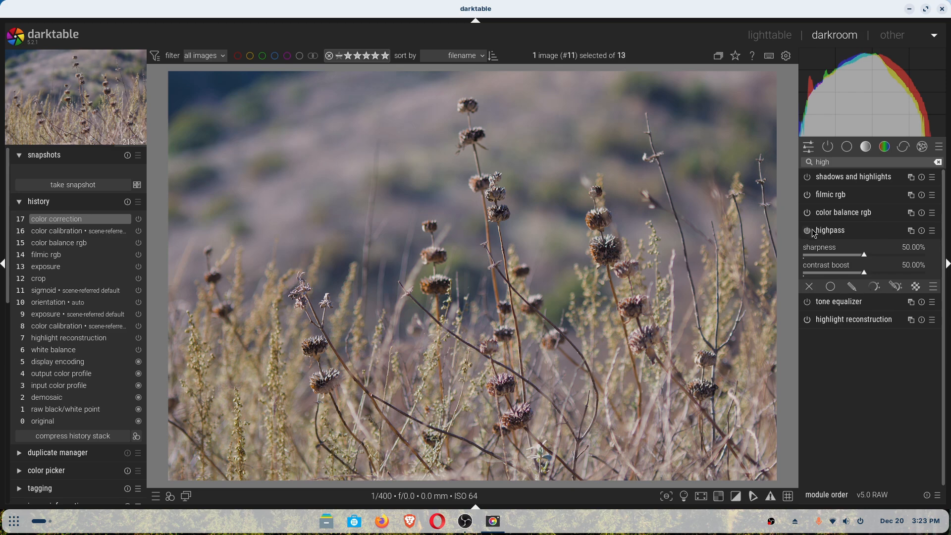
left_click(812, 231)
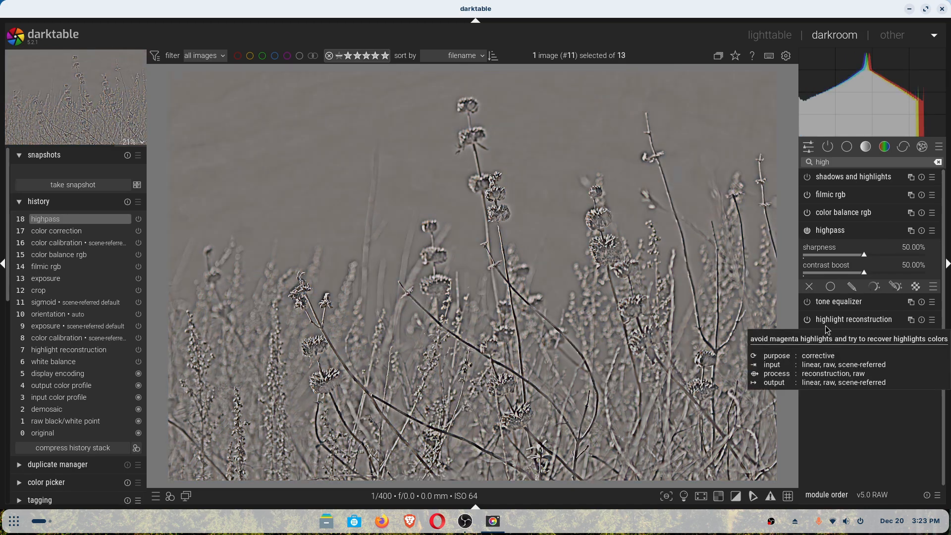
Step: Lower the highpass sharpness to about 6.69% and the contrast boost to about 6.24%
left_click(863, 255)
left_click_drag(862, 256, 812, 278)
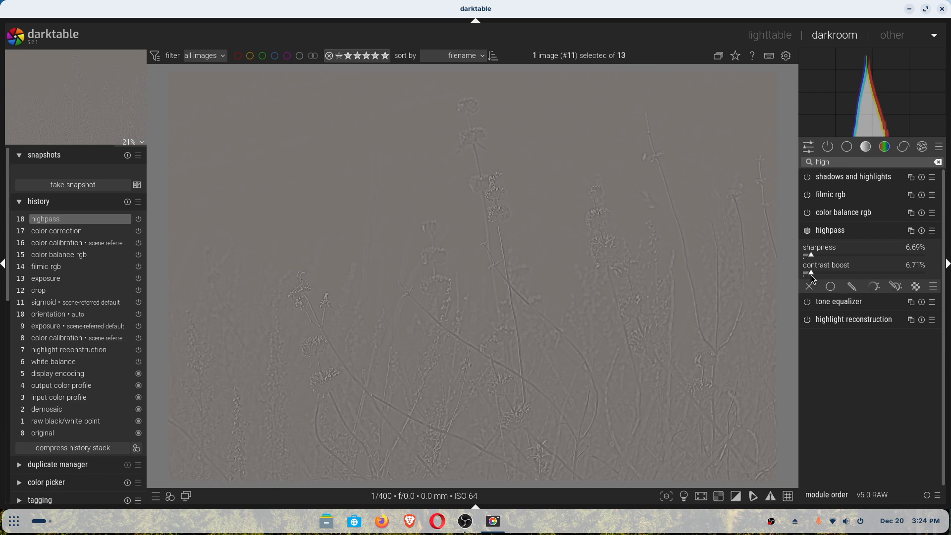
left_click_drag(813, 279, 839, 285)
Step: Give the highpass module a parametric mask with the overlay blend mode and collapse the module
left_click(877, 234)
left_click(875, 288)
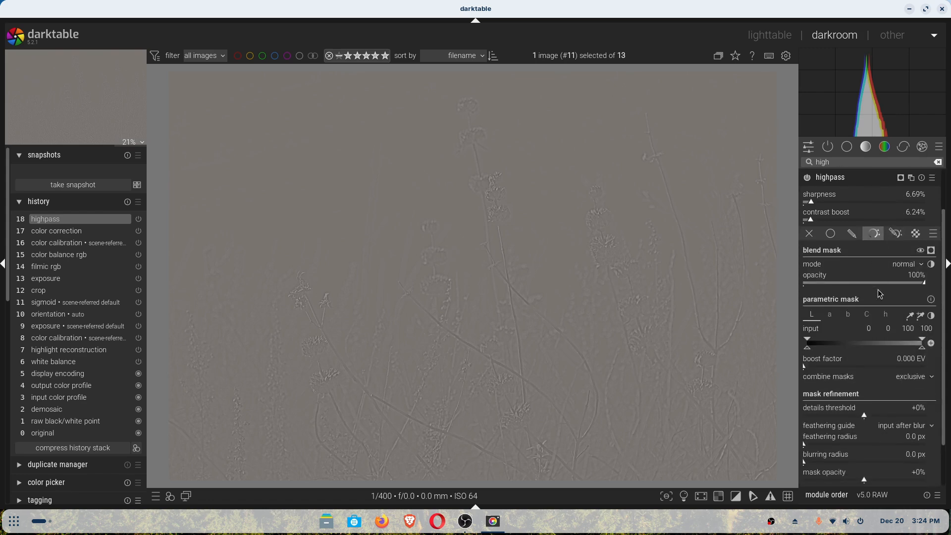
left_click(905, 267)
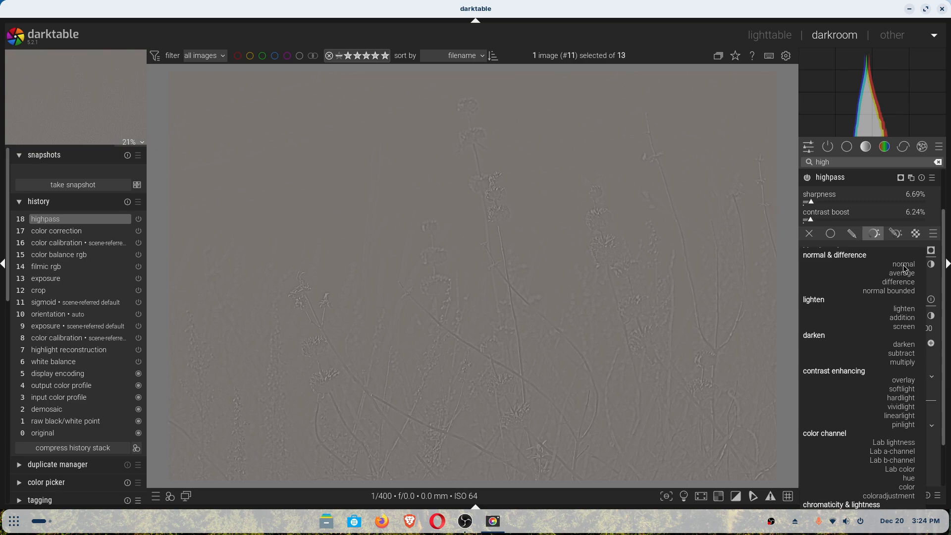
left_click(908, 381)
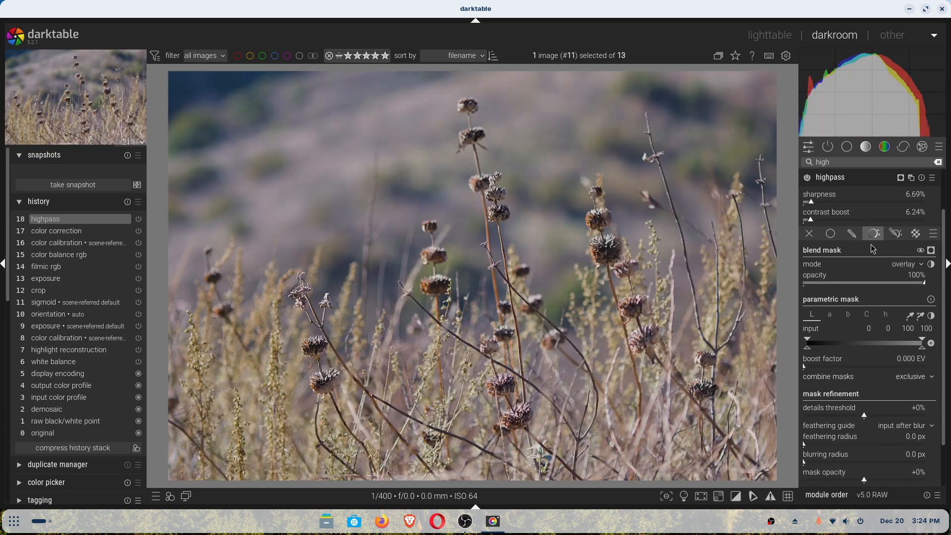
left_click(870, 180)
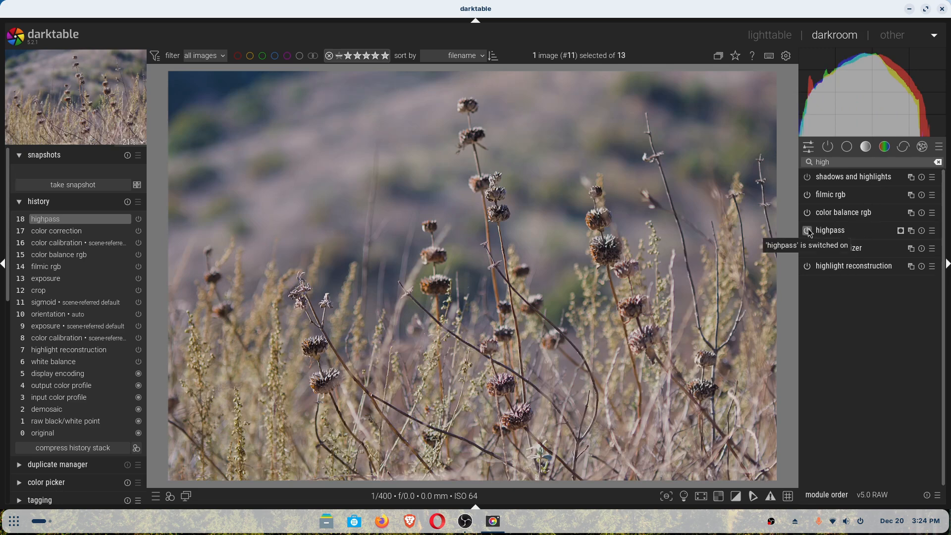
Step: Compare the flower heads in close-up, starting at 100% zoom, with highpass off and on, leaving it enabled
left_click(126, 145)
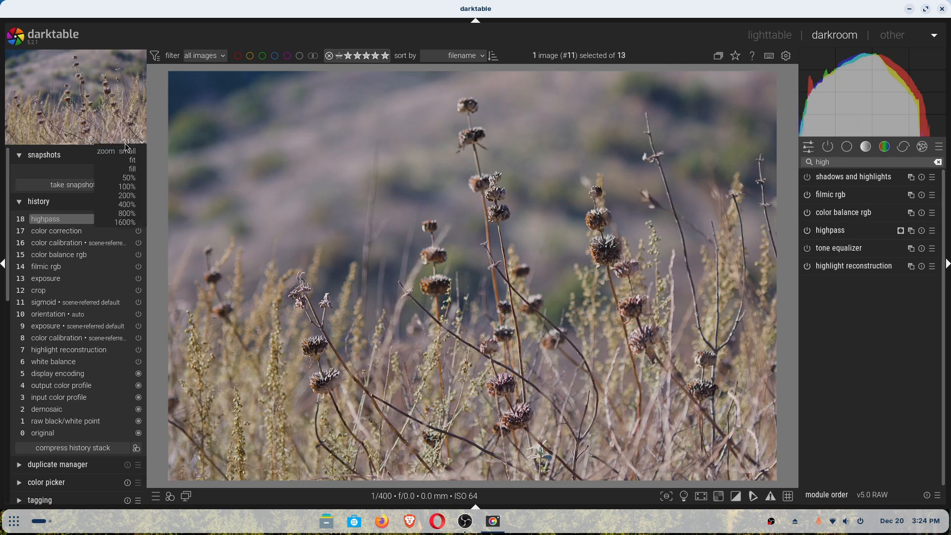
left_click(127, 190)
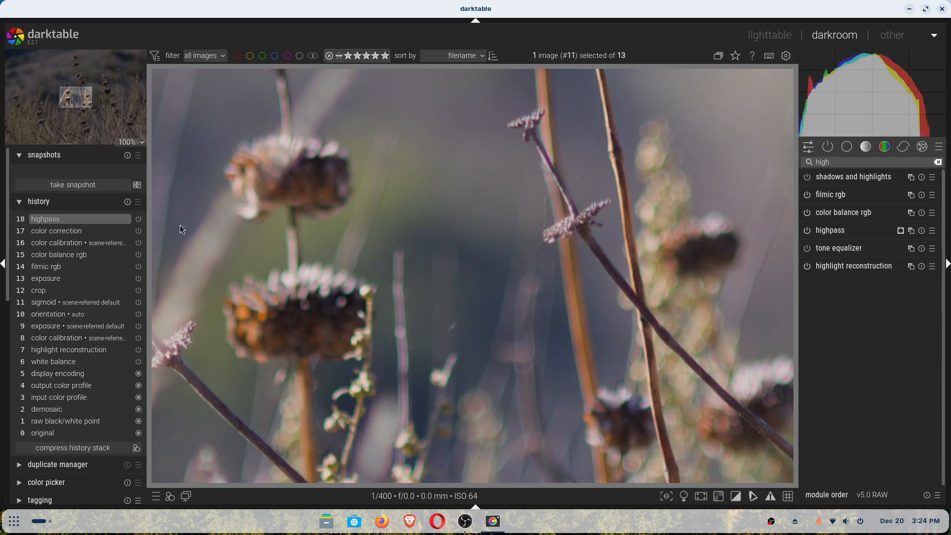
left_click_drag(78, 99, 103, 96)
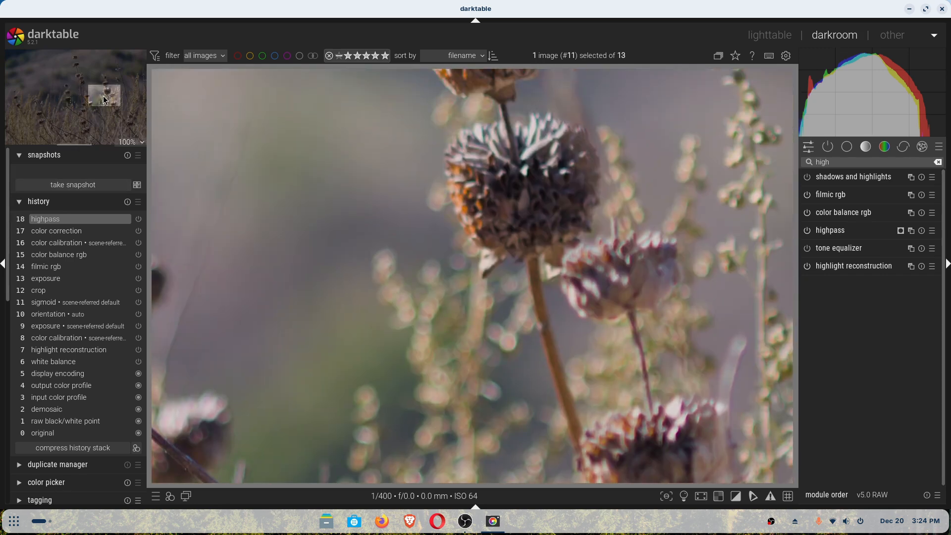
scroll(469, 195, "down", 1)
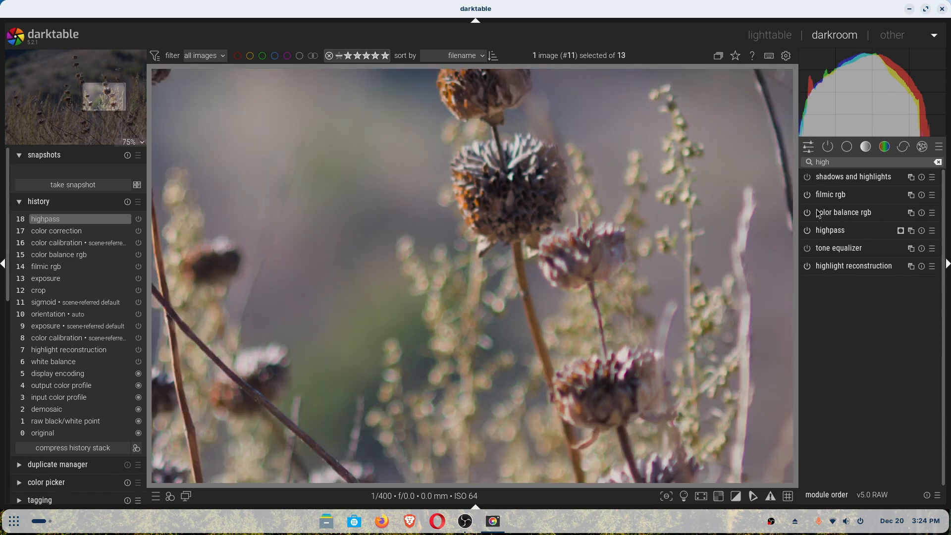
left_click(808, 231)
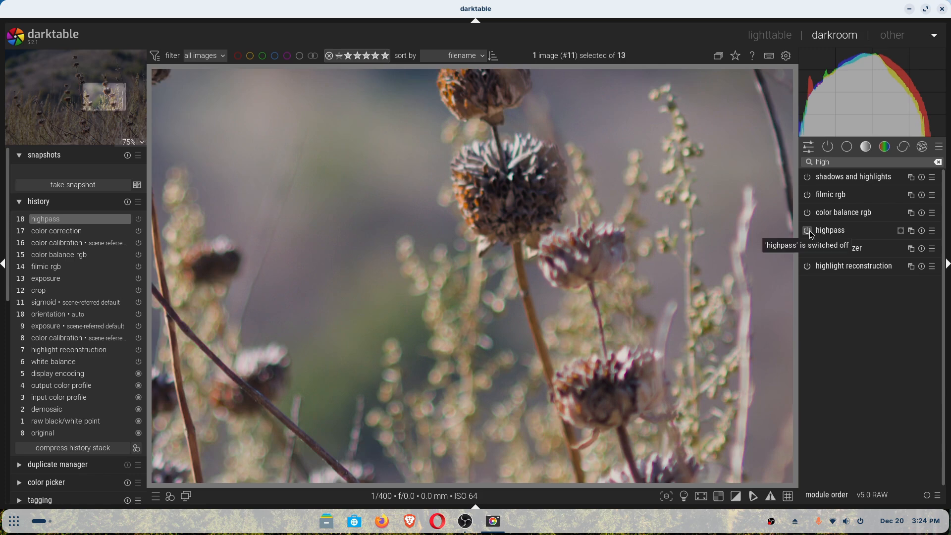
left_click(808, 231)
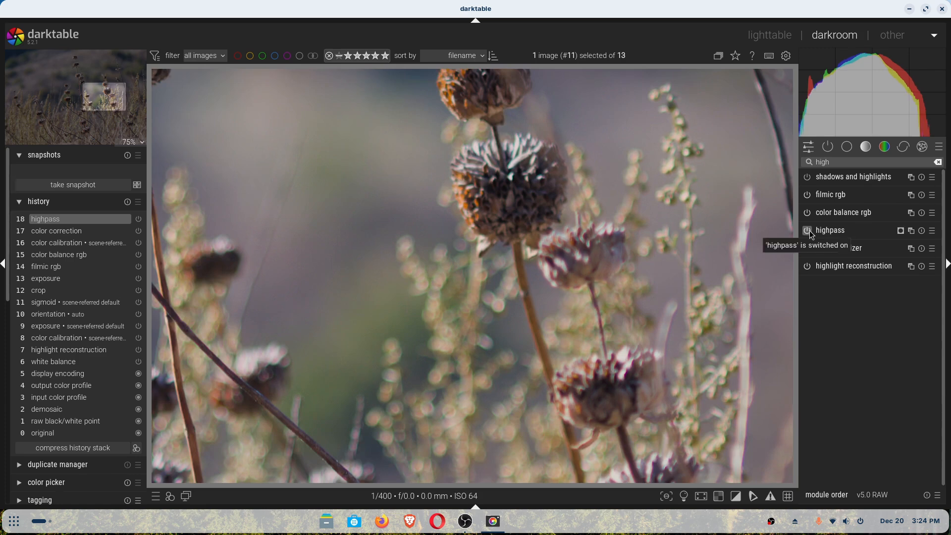
left_click(808, 231)
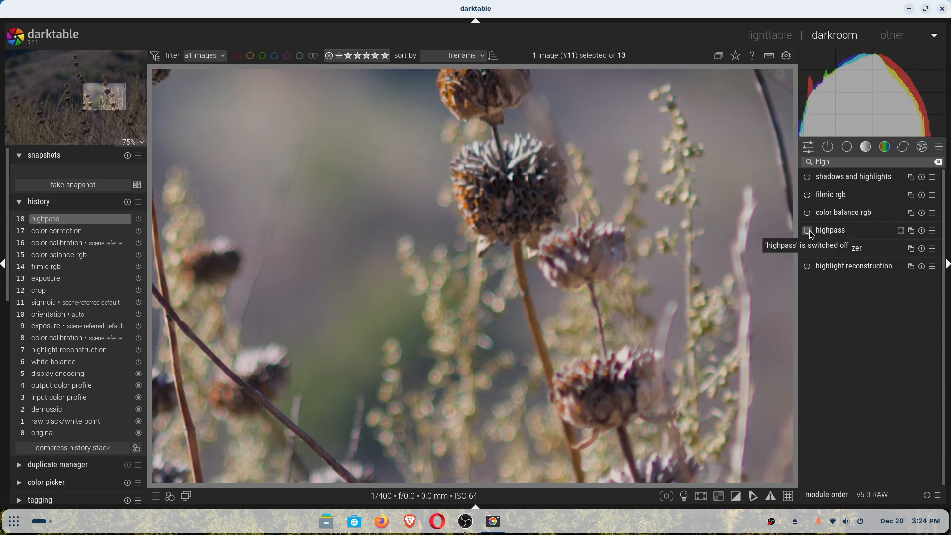
left_click(807, 231)
left_click(808, 231)
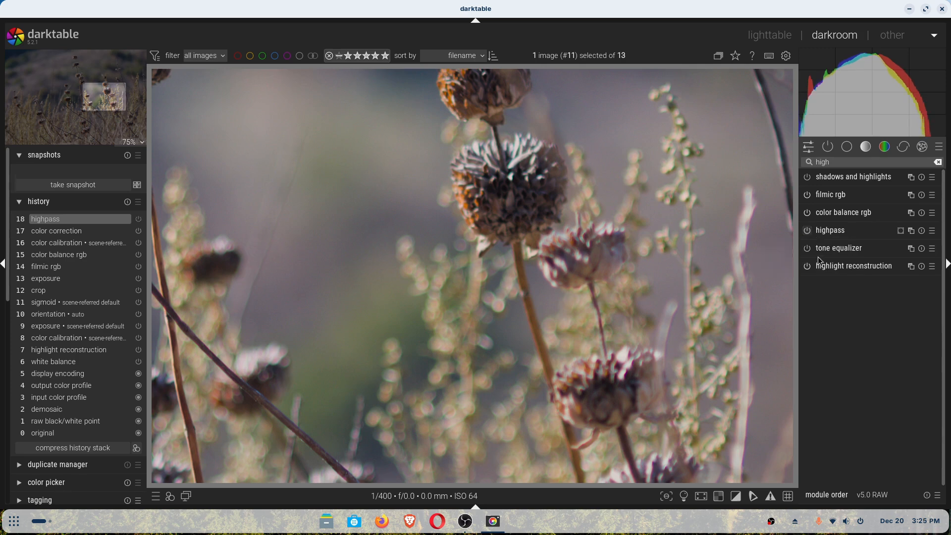
left_click(808, 231)
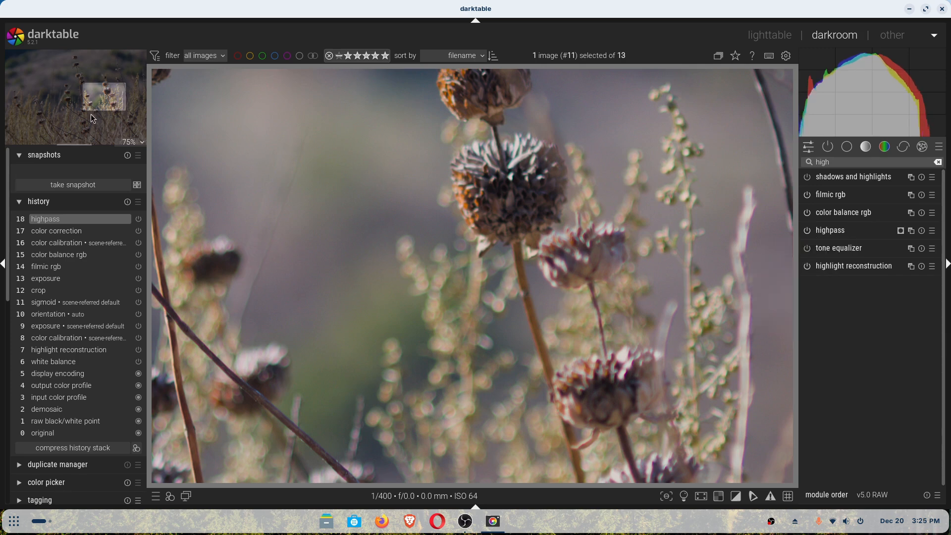
Step: Examine the sharpened flower heads at about 42% zoom and return the photo to the fill zoom
scroll(93, 118, "down", 5)
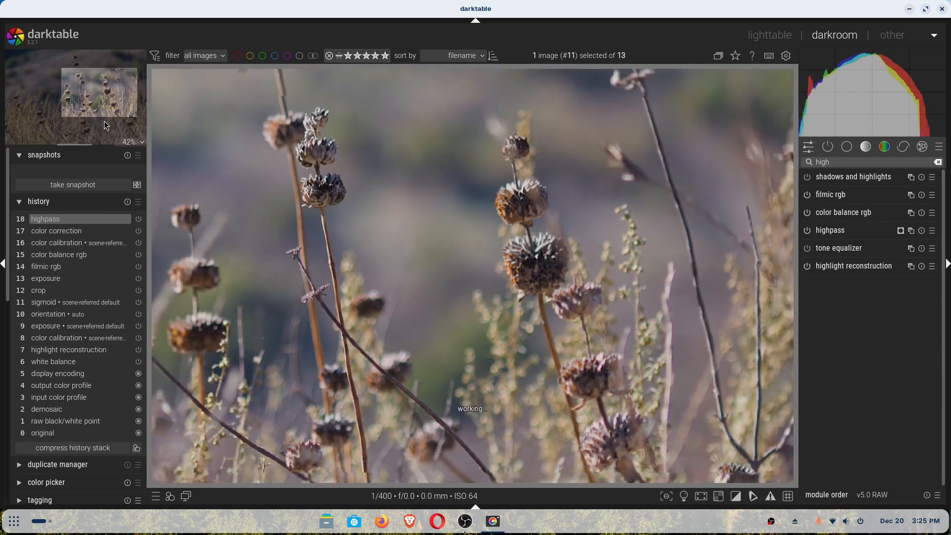
left_click_drag(253, 179, 435, 265)
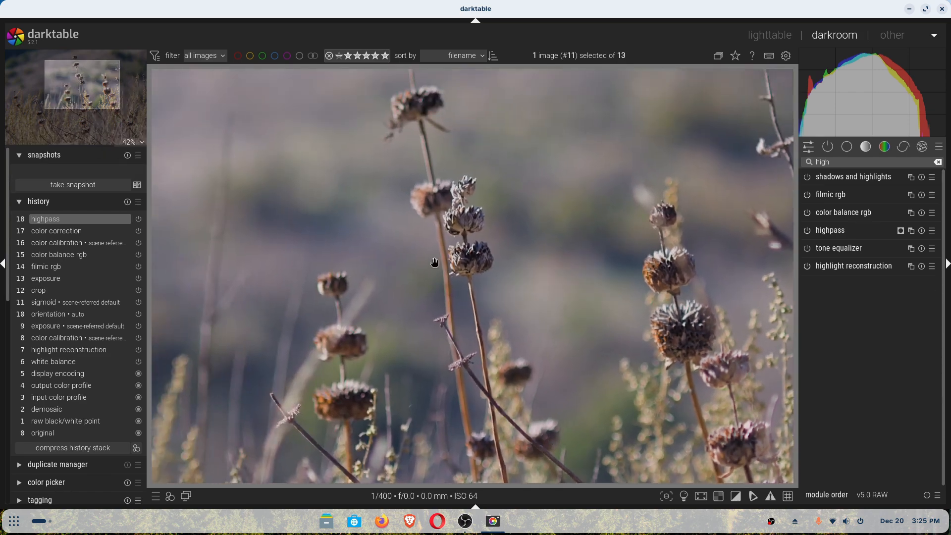
left_click_drag(435, 263, 414, 251)
left_click(130, 142)
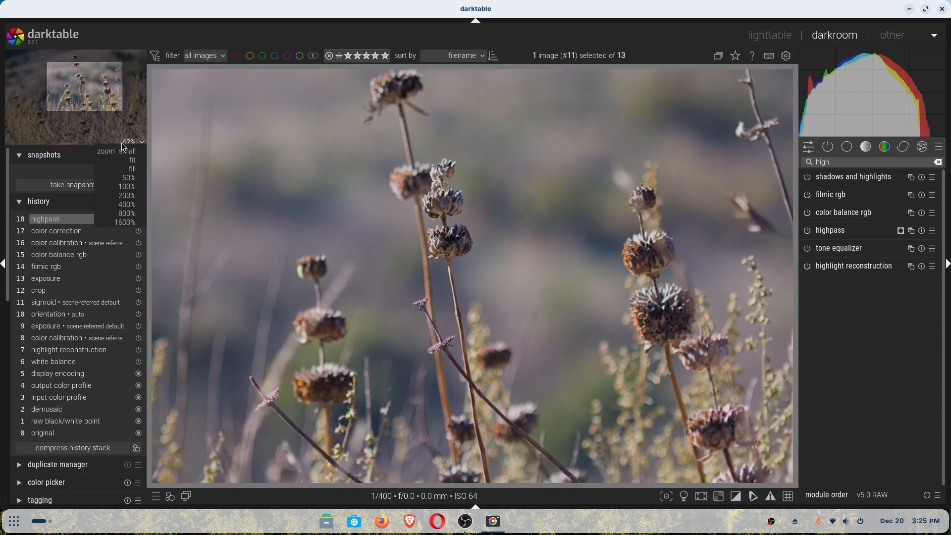
left_click(131, 168)
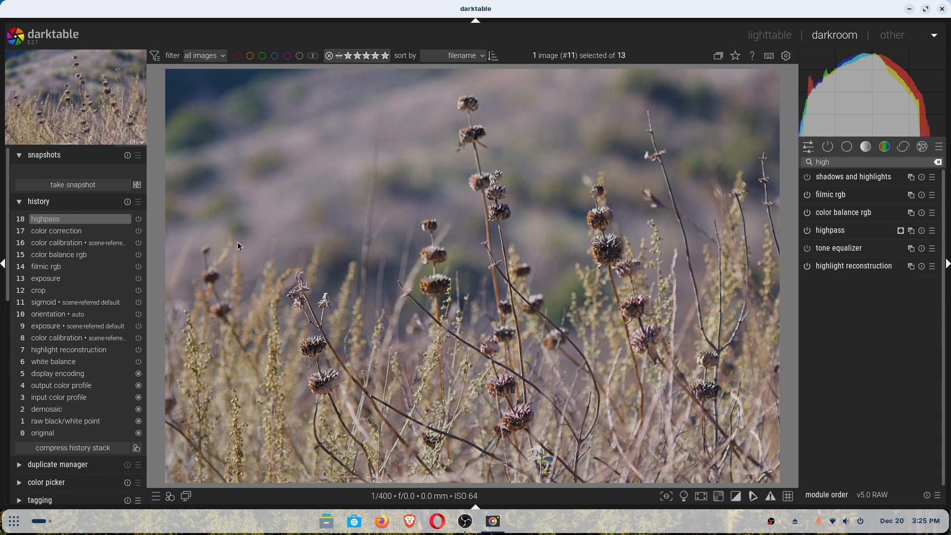
Step: Take one snapshot of the finished highpass state and another of the earlier crop state in the history
left_click(96, 187)
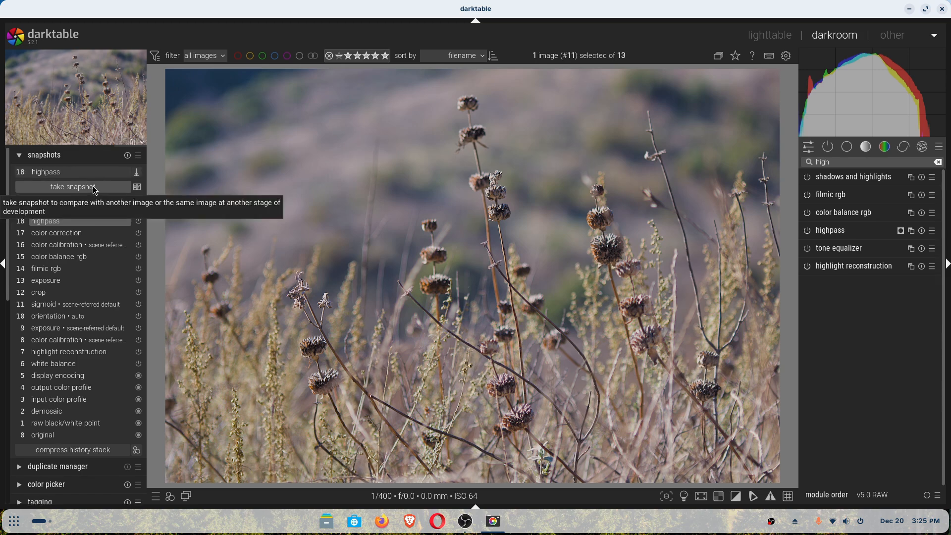
left_click(63, 291)
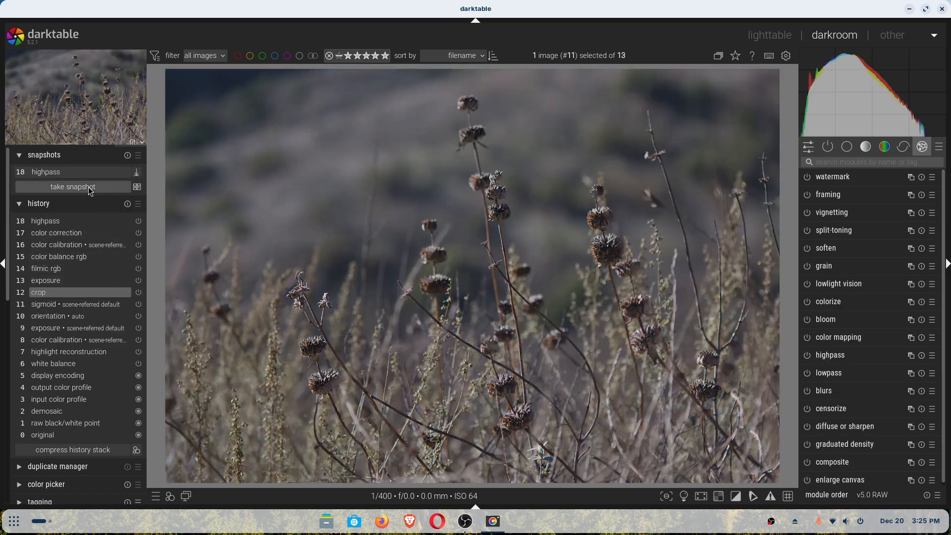
left_click(90, 188)
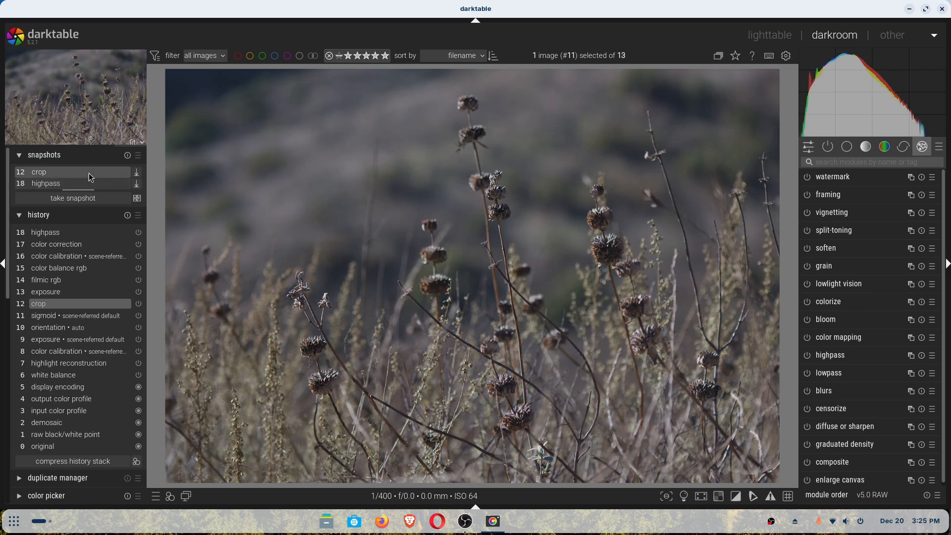
Step: Compare the crop snapshot side by side with the highpass history state, shifting the dividing line to reveal more of the edited photo
left_click(88, 174)
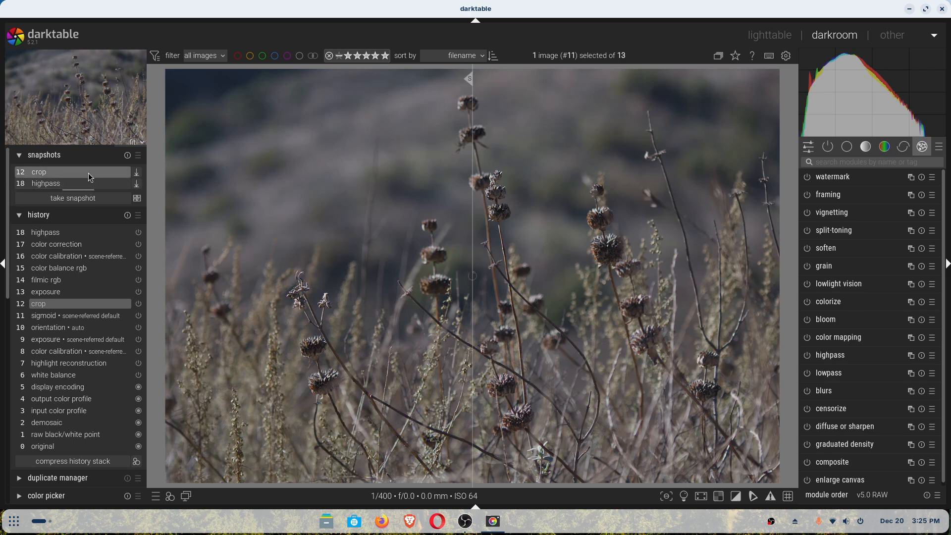
left_click(73, 233)
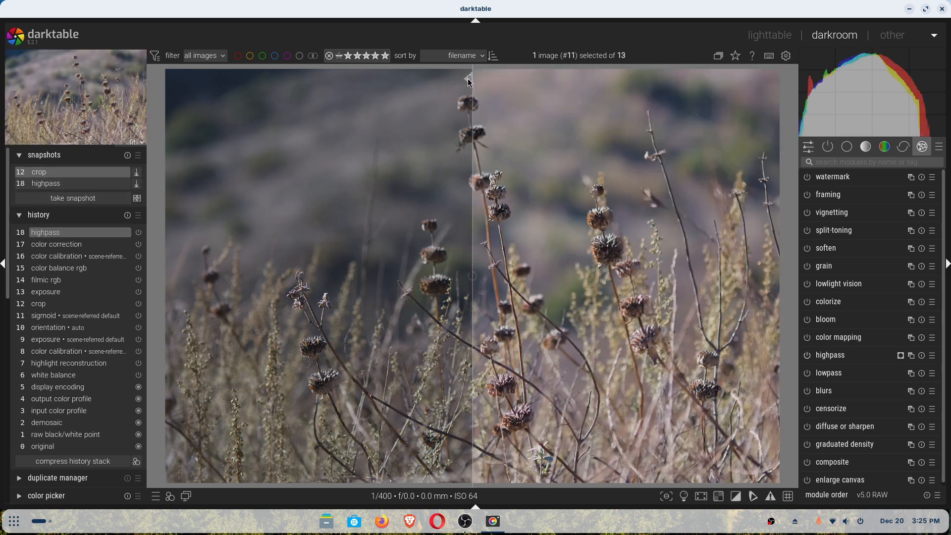
left_click_drag(467, 78, 385, 144)
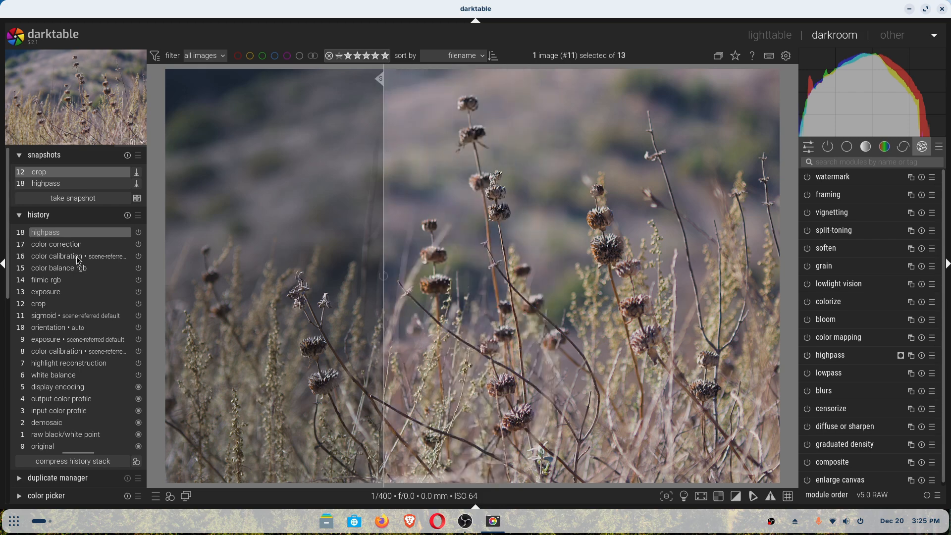